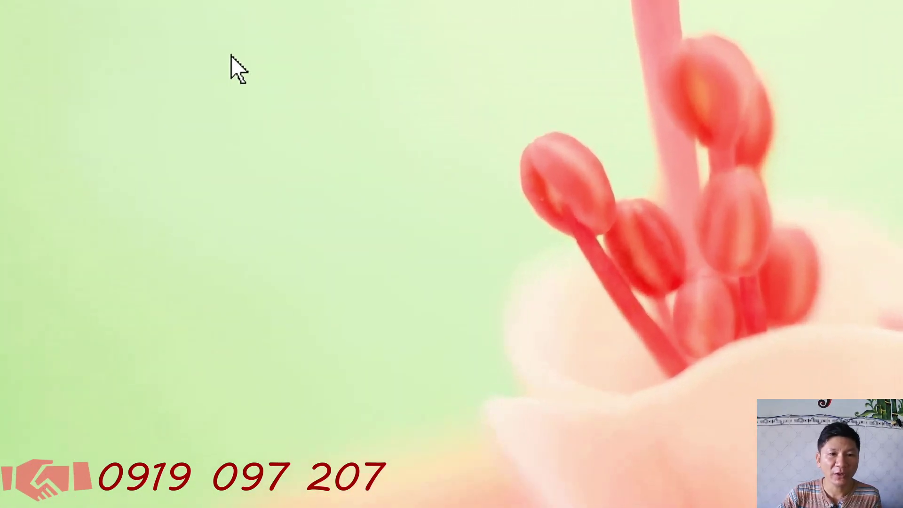
- Hide the Computer icon from the desktop through the desktop icon settings of the Themes page, and close the settings window
{"action": "right_click", "coordinate": [435, 183]}
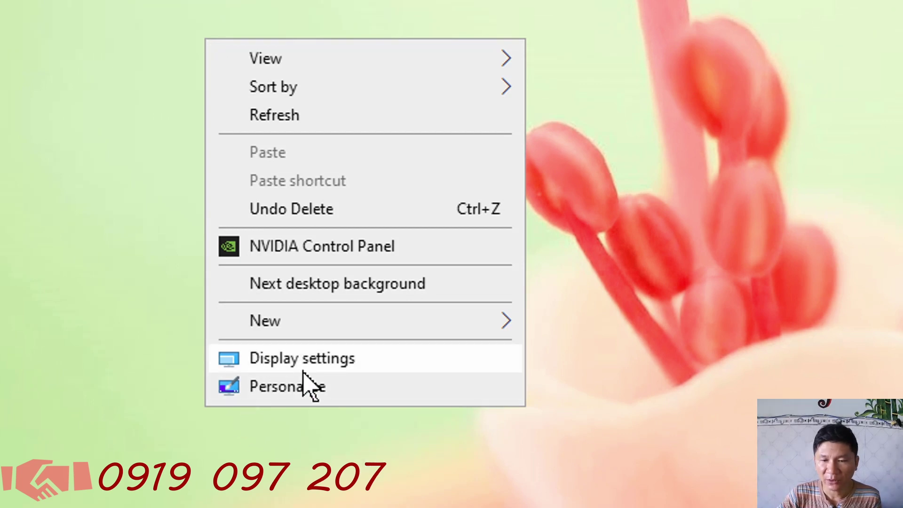
{"action": "left_click", "coordinate": [289, 391]}
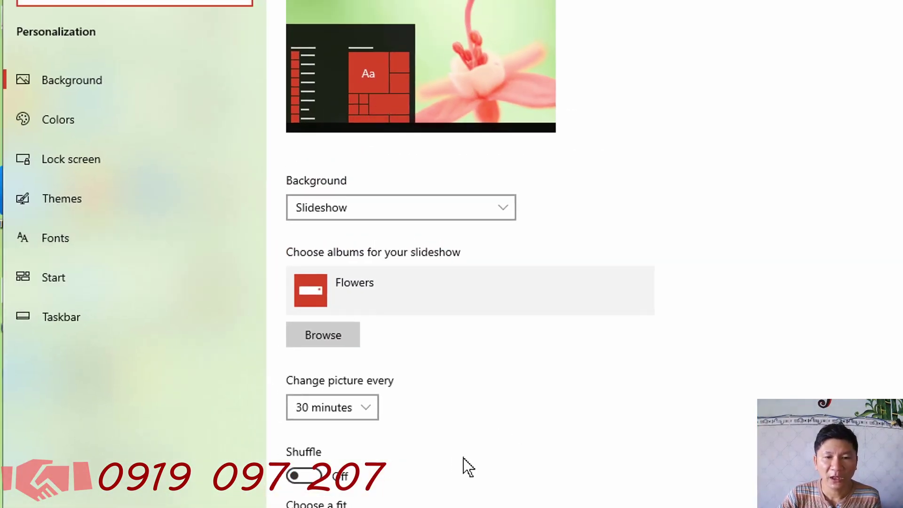
{"action": "left_click", "coordinate": [73, 207]}
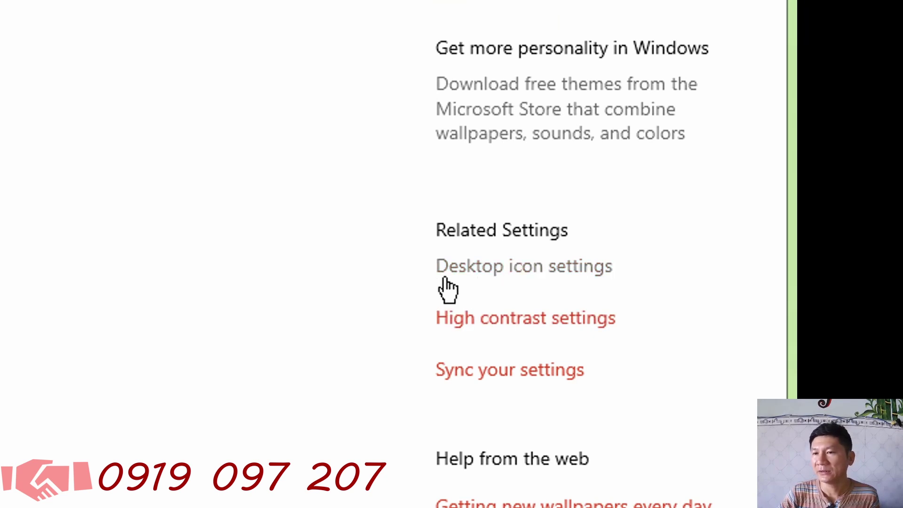
{"action": "left_click", "coordinate": [541, 276]}
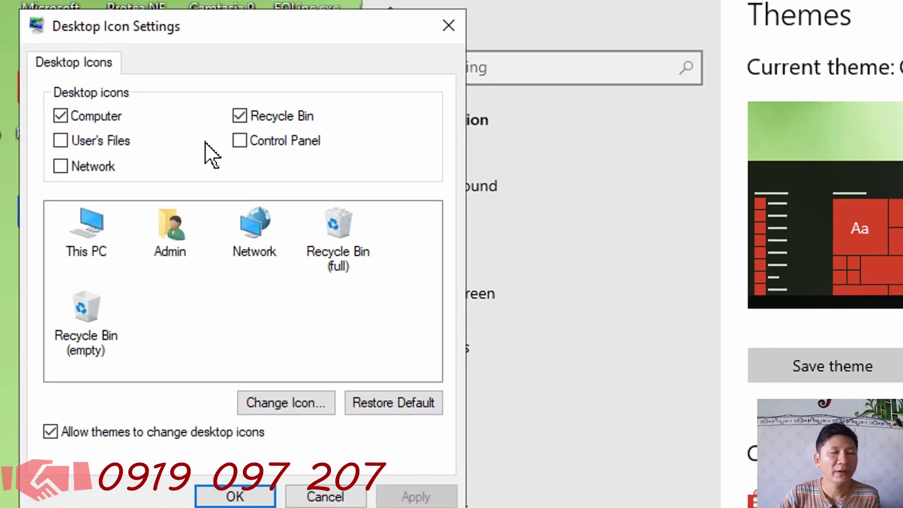
{"action": "left_click", "coordinate": [60, 117]}
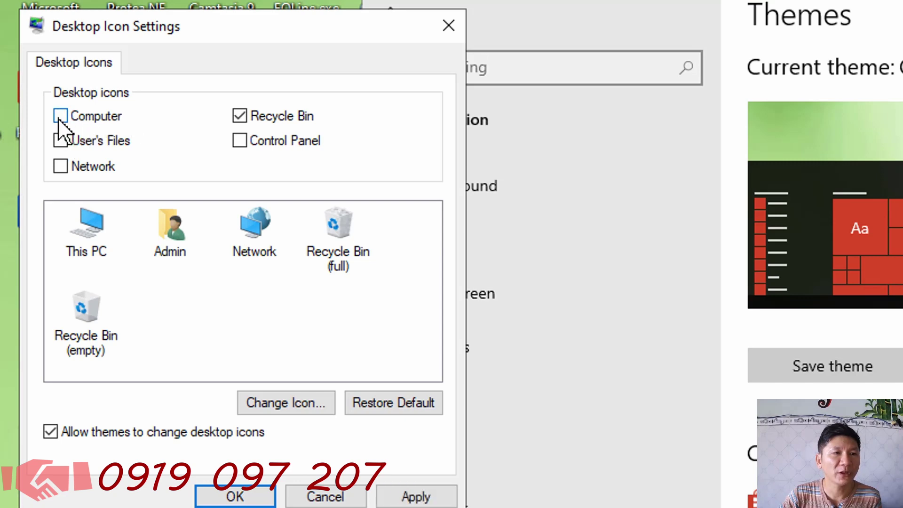
{"action": "left_click", "coordinate": [390, 494]}
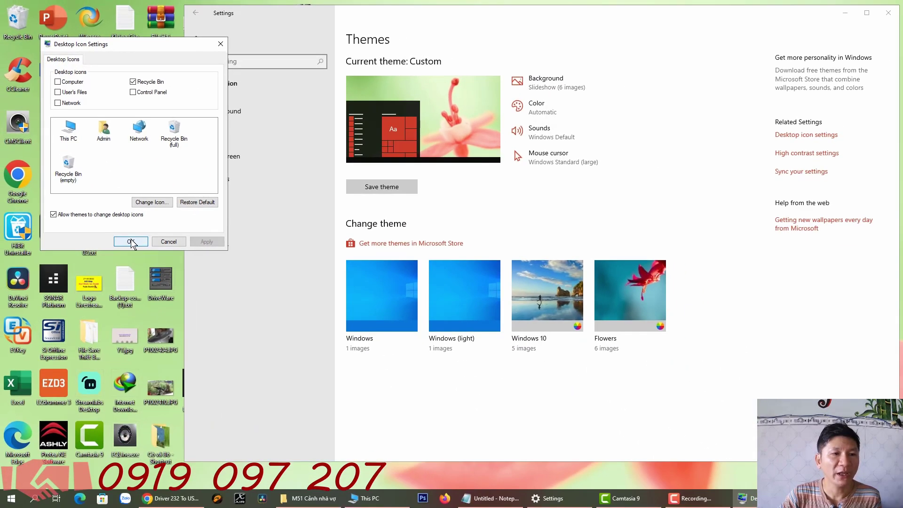
{"action": "left_click", "coordinate": [235, 497]}
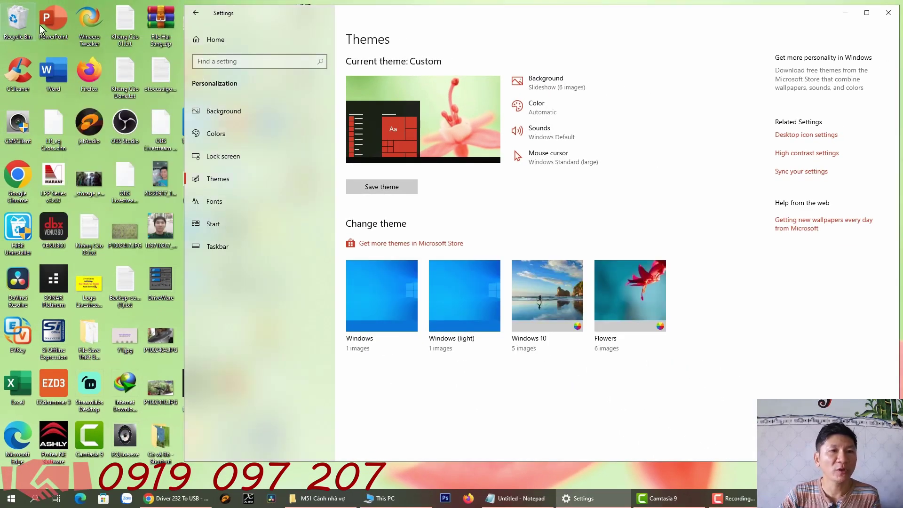
{"action": "left_click", "coordinate": [845, 13]}
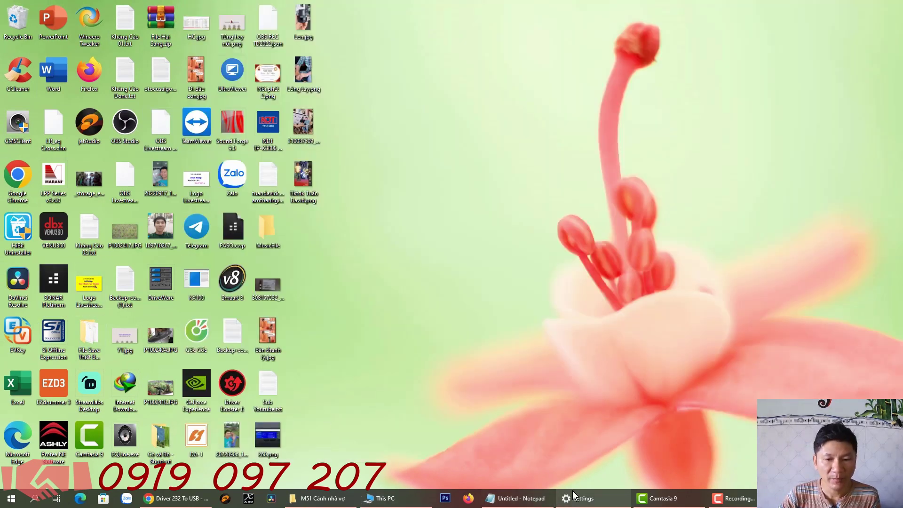
{"action": "left_click", "coordinate": [605, 502]}
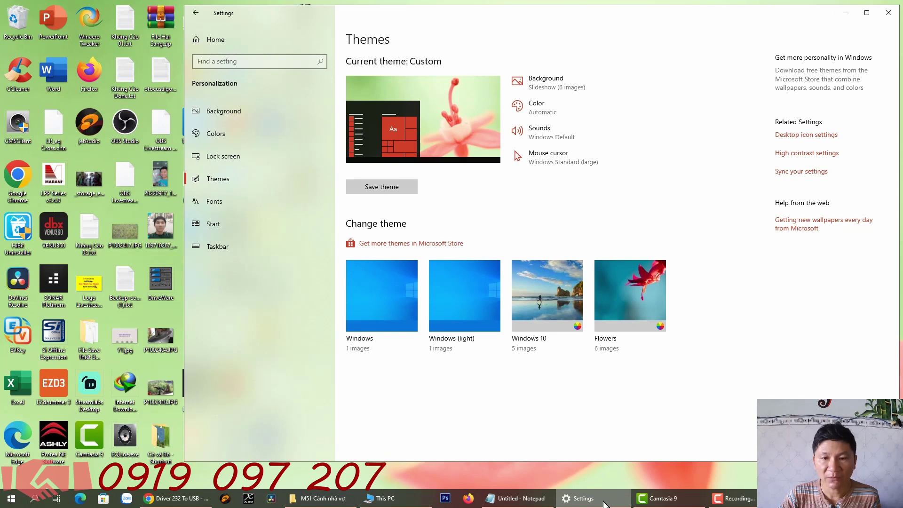
{"action": "left_click", "coordinate": [888, 12]}
- Show the Computer icon on the desktop through the desktop icon settings of the Themes page, and close the settings window
{"action": "right_click", "coordinate": [520, 192]}
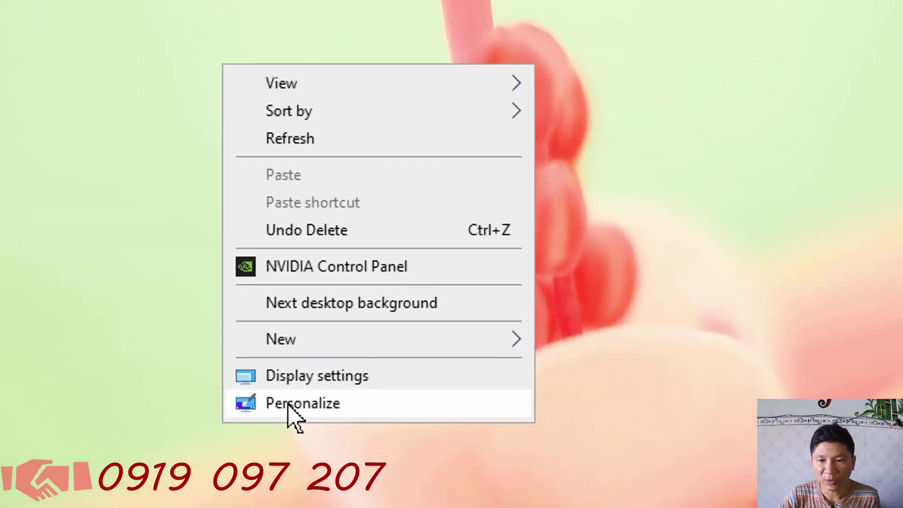
{"action": "left_click", "coordinate": [546, 320]}
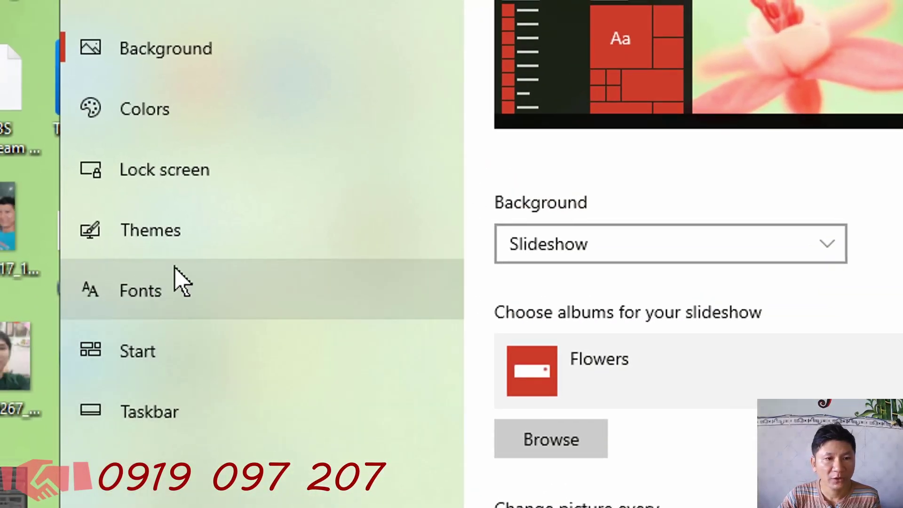
{"action": "left_click", "coordinate": [162, 238]}
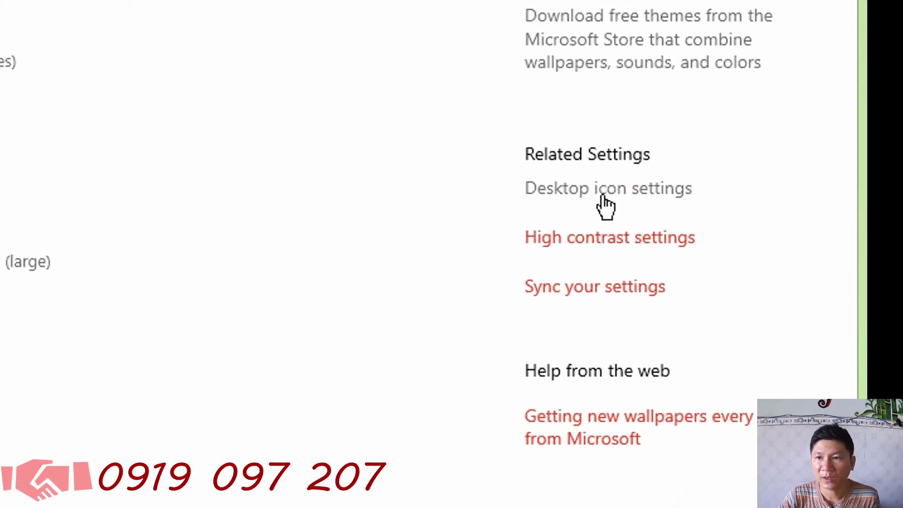
{"action": "left_click", "coordinate": [599, 198]}
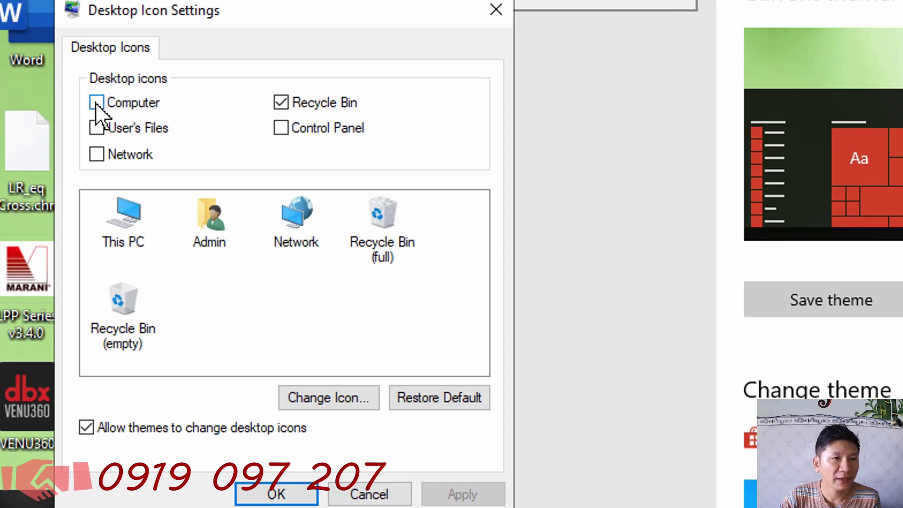
{"action": "left_click", "coordinate": [96, 103]}
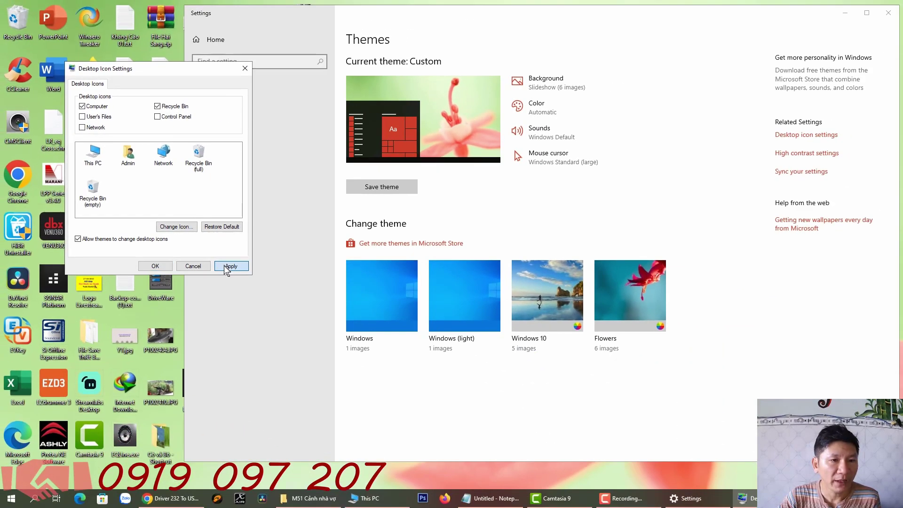
{"action": "left_click", "coordinate": [462, 494]}
{"action": "left_click", "coordinate": [276, 494]}
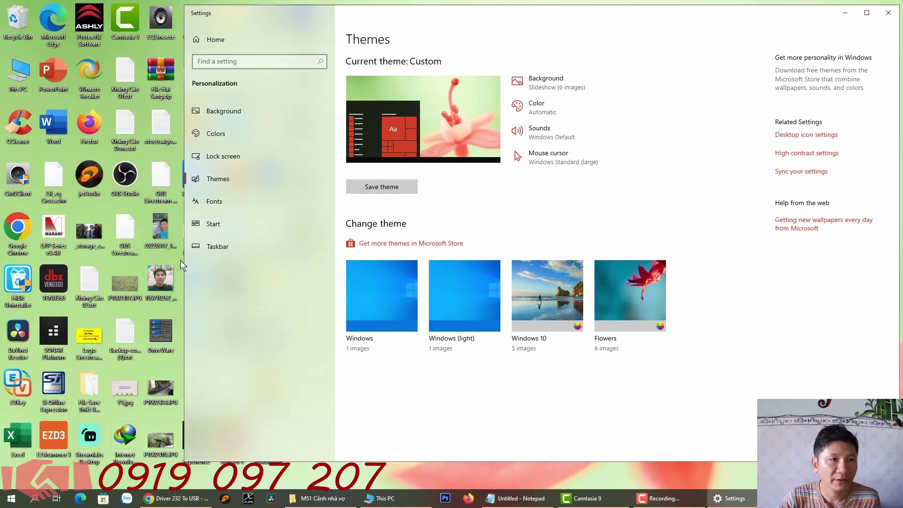
{"action": "left_click", "coordinate": [888, 13]}
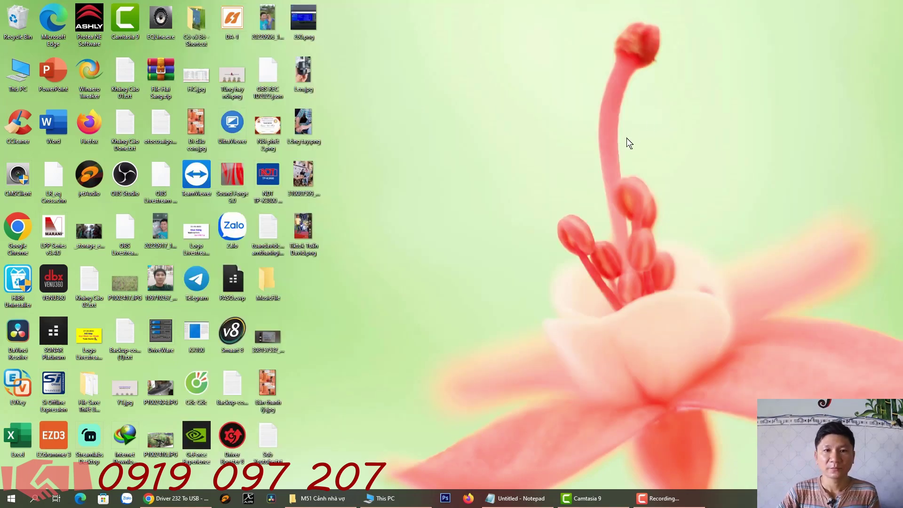
- Open Computer Management for This PC and display Device Manager
{"action": "left_click", "coordinate": [11, 79]}
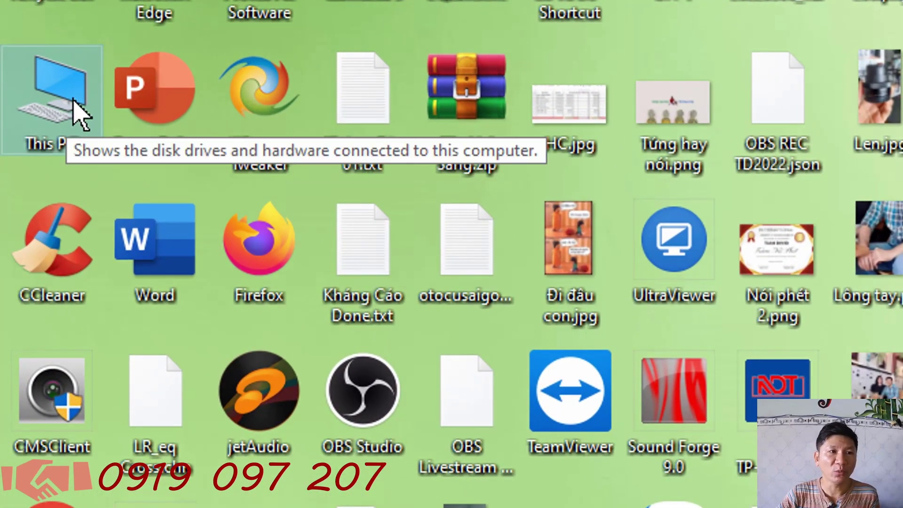
{"action": "right_click", "coordinate": [40, 99]}
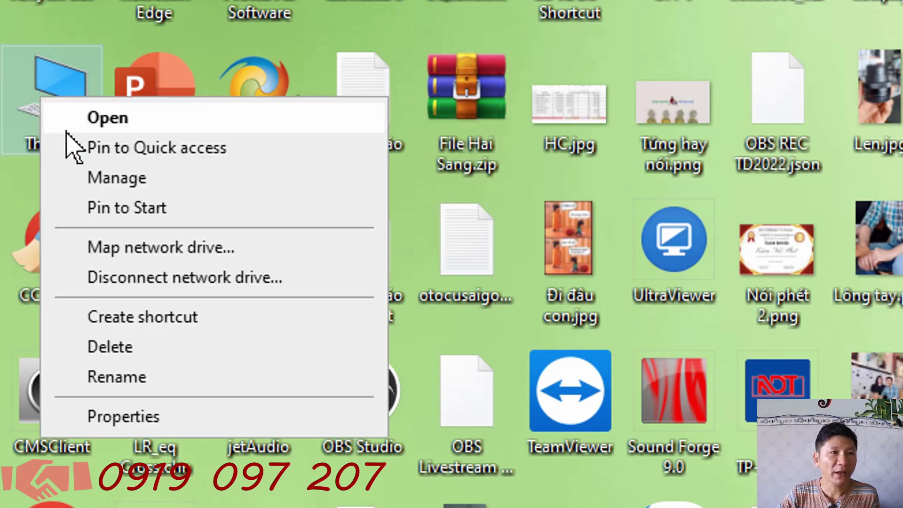
{"action": "left_click", "coordinate": [113, 178]}
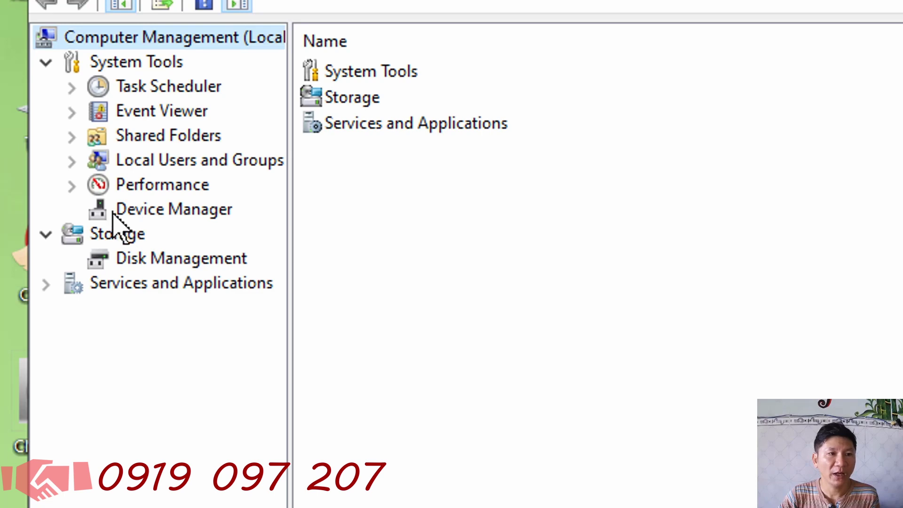
{"action": "left_click", "coordinate": [155, 211]}
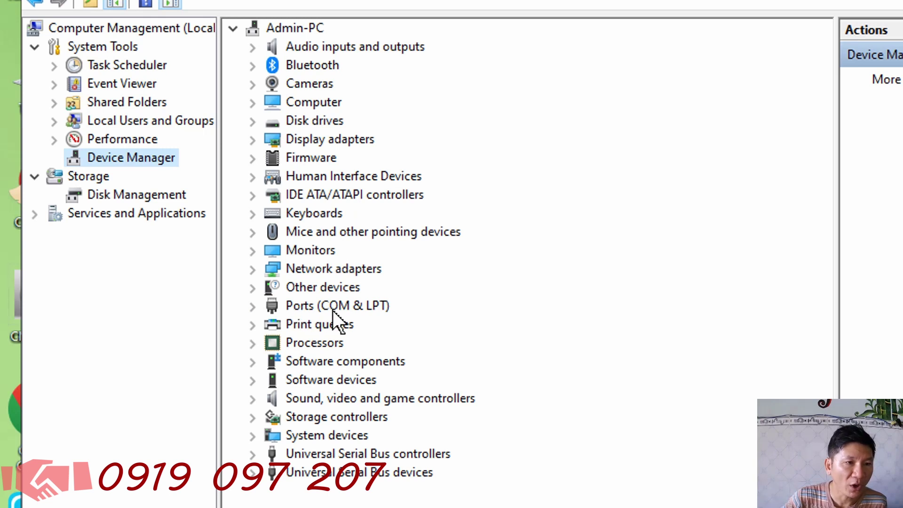
- Uninstall the USB-SERIAL CH340 (COM16) device under Ports (COM & LPT) and scan for hardware changes
{"action": "left_click", "coordinate": [252, 308]}
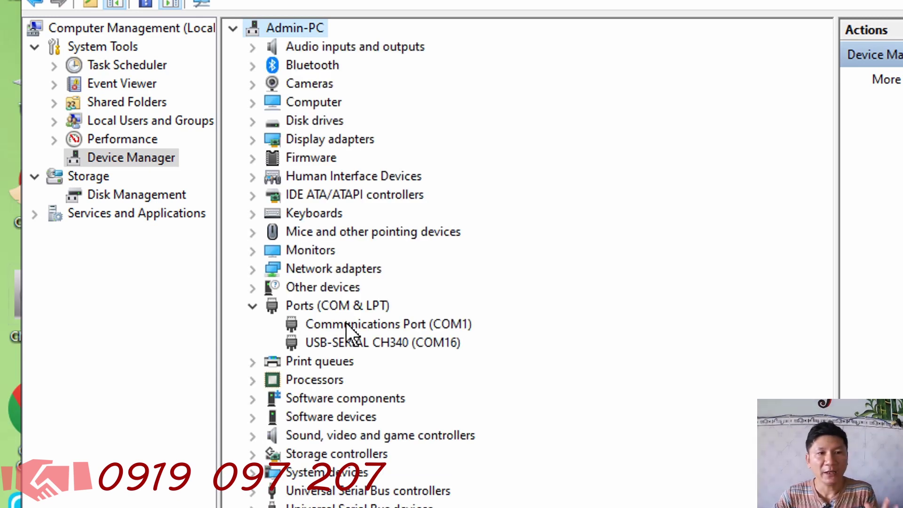
{"action": "left_click", "coordinate": [317, 343]}
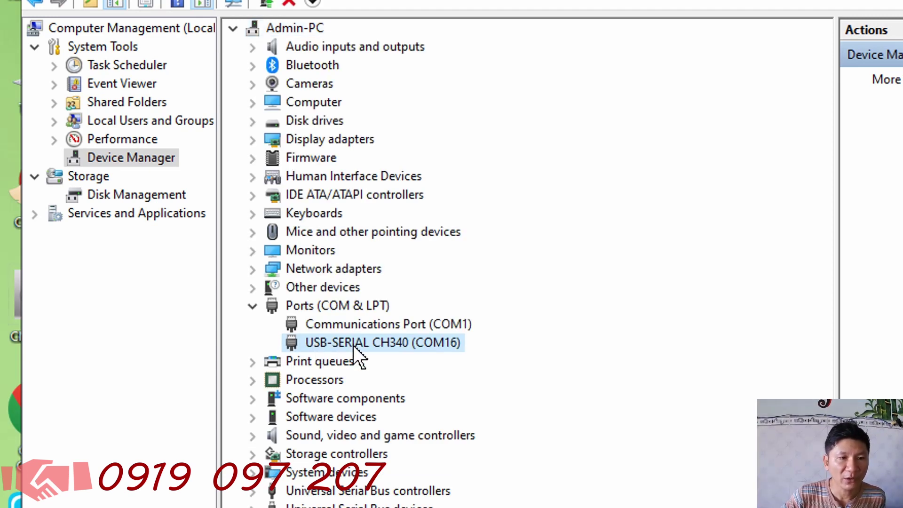
{"action": "right_click", "coordinate": [399, 348]}
{"action": "left_click", "coordinate": [469, 405]}
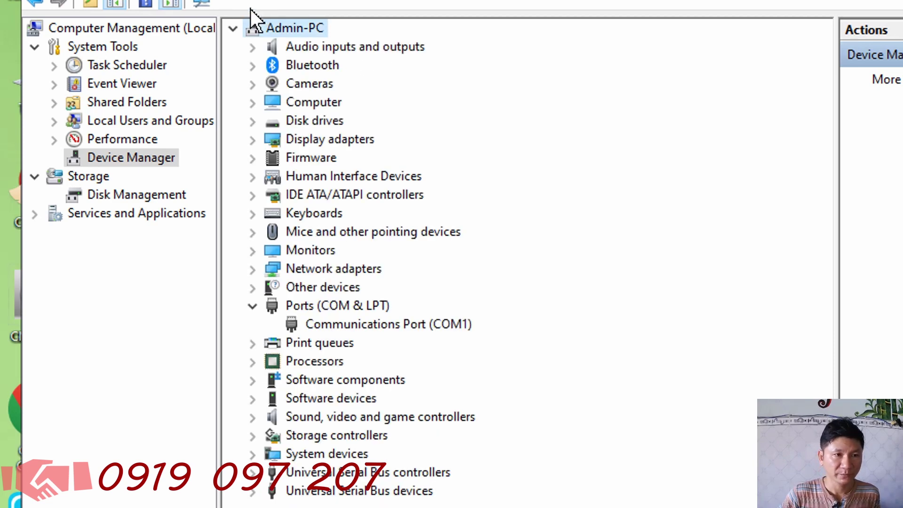
{"action": "left_click", "coordinate": [207, 3]}
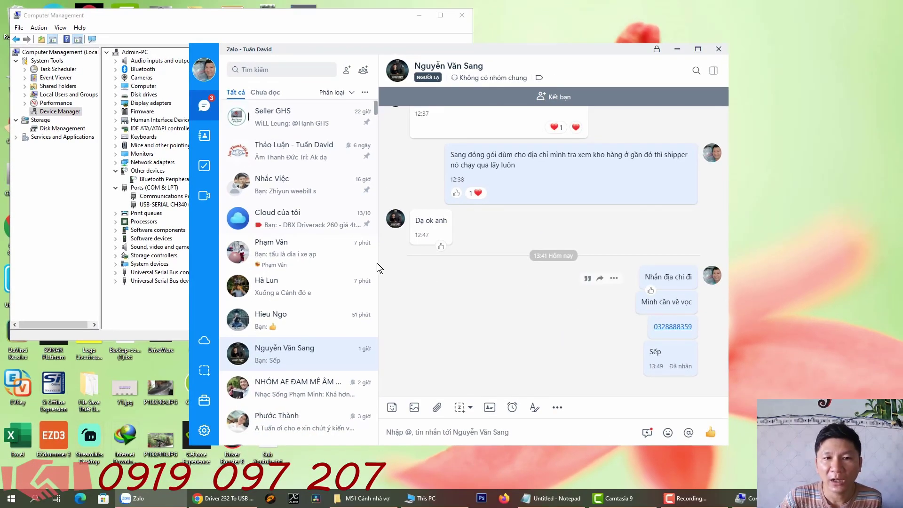
{"action": "left_click", "coordinate": [292, 192]}
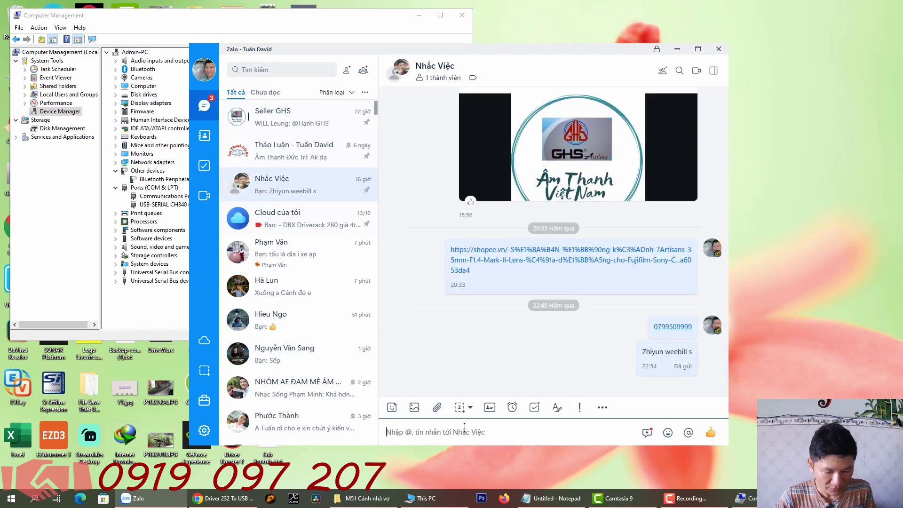
{"action": "type", "text": "https://www.mediafire.com/file/q93tjdn6q19r9v4/Driver_232_To_USB.rar/file"}
{"action": "key", "text": "Return"}
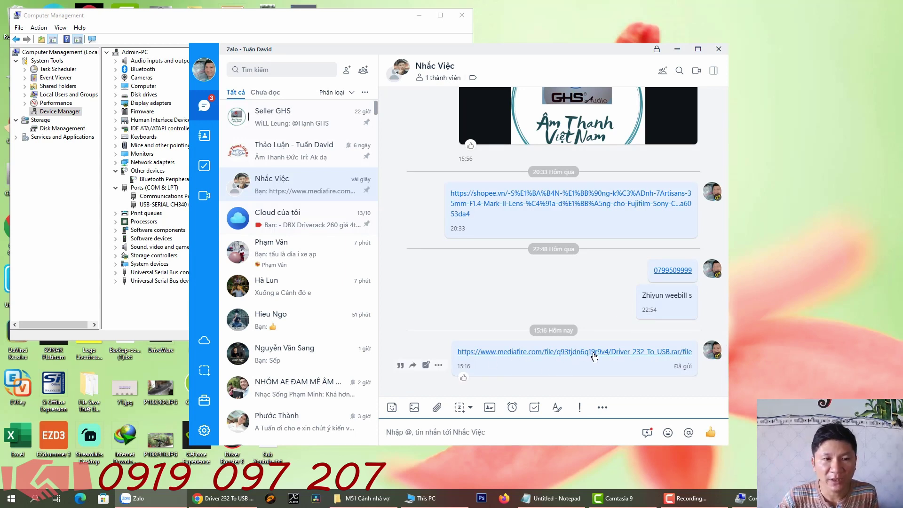
- Download Driver 232 To USB.rar from the sent MediaFire link and open the folder holding the downloaded file
{"action": "left_click", "coordinate": [609, 353]}
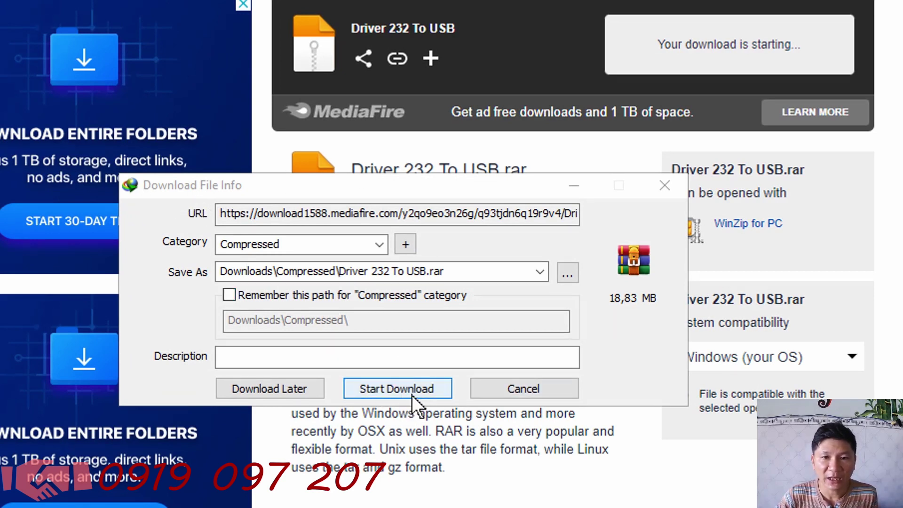
{"action": "left_click", "coordinate": [405, 384]}
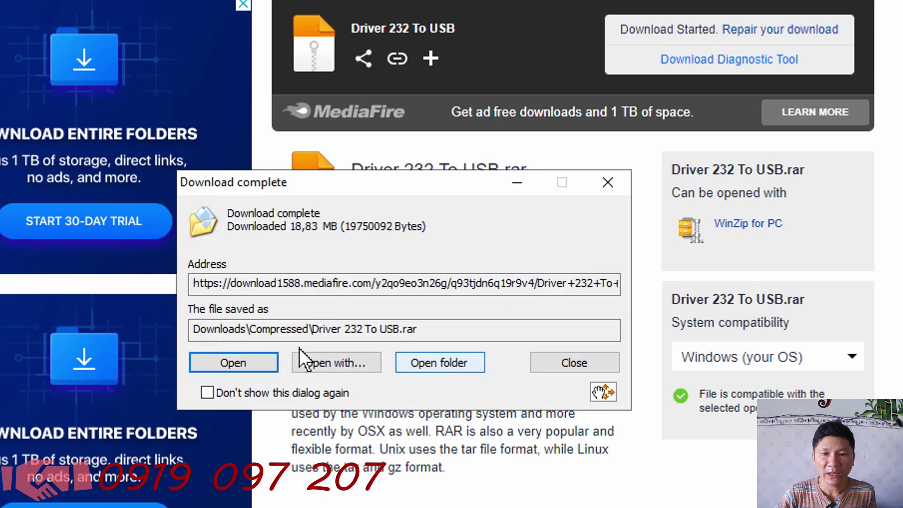
{"action": "left_click", "coordinate": [452, 363]}
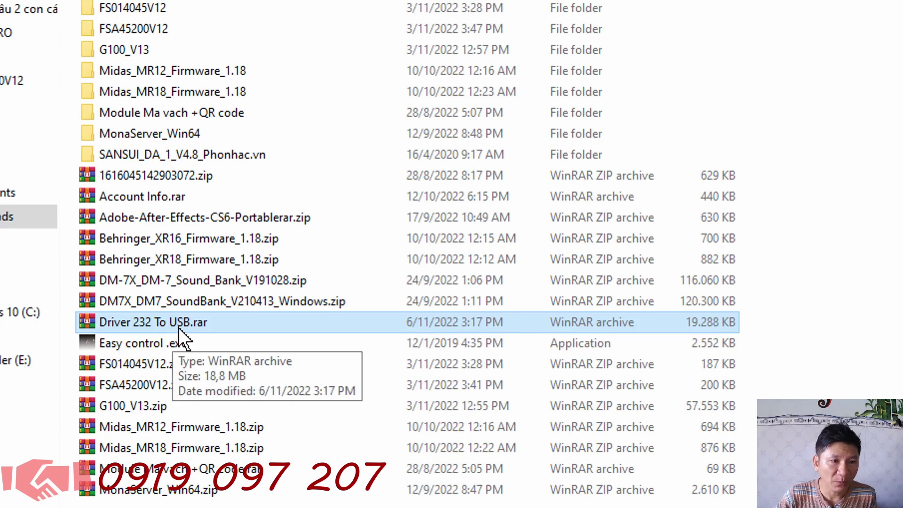
{"action": "right_click", "coordinate": [154, 323]}
{"action": "double_click", "coordinate": [148, 322]}
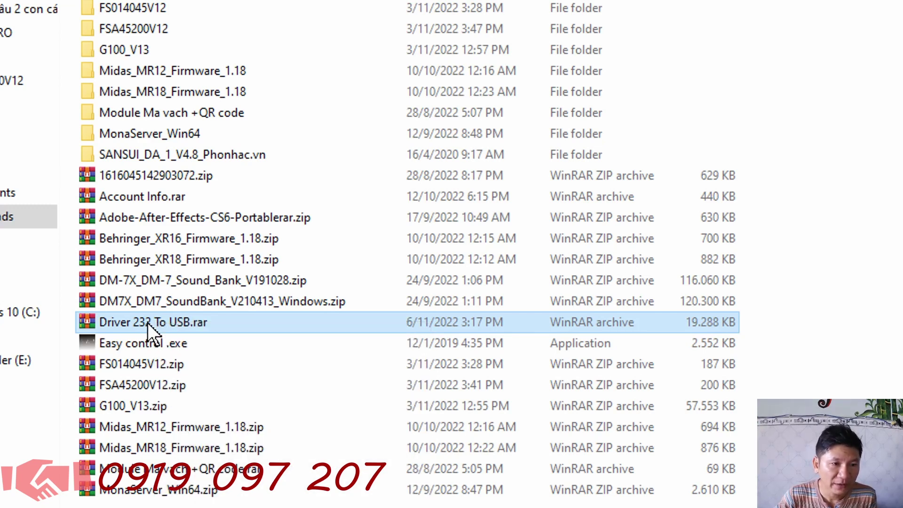
{"action": "key", "text": "Escape"}
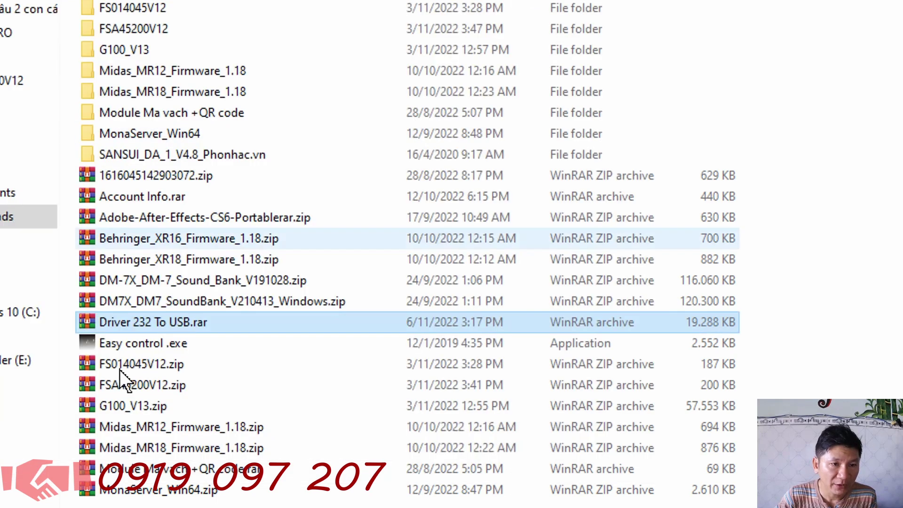
- Extract Driver 232 To USB.rar into the current folder and open the extracted Driver 232 To USB folder
{"action": "right_click", "coordinate": [162, 315]}
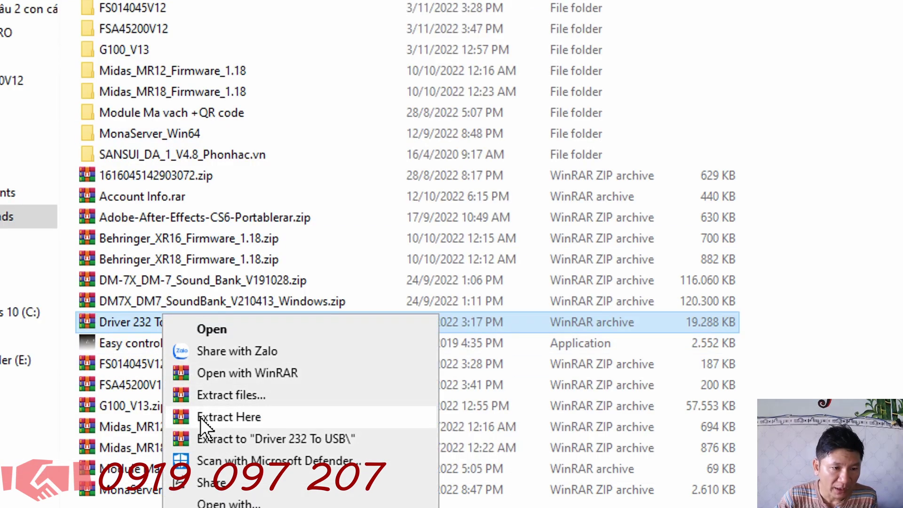
{"action": "left_click", "coordinate": [224, 417]}
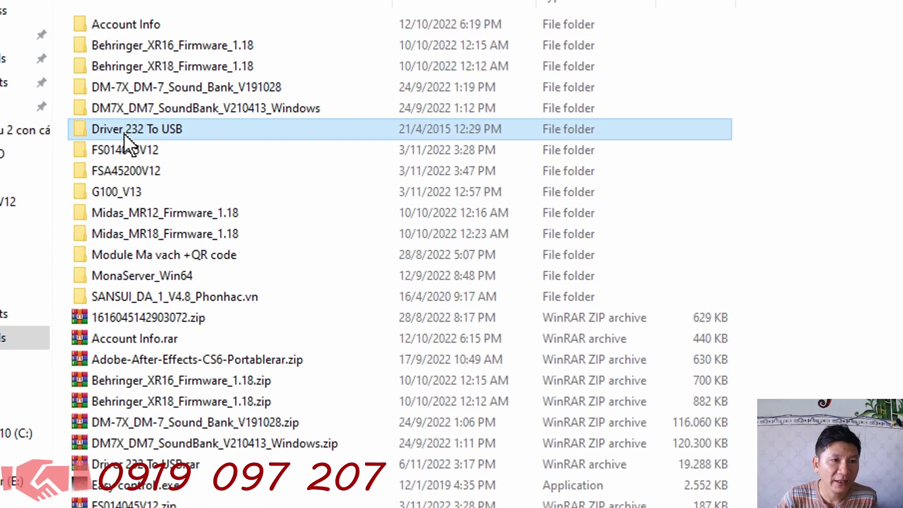
{"action": "double_click", "coordinate": [125, 9]}
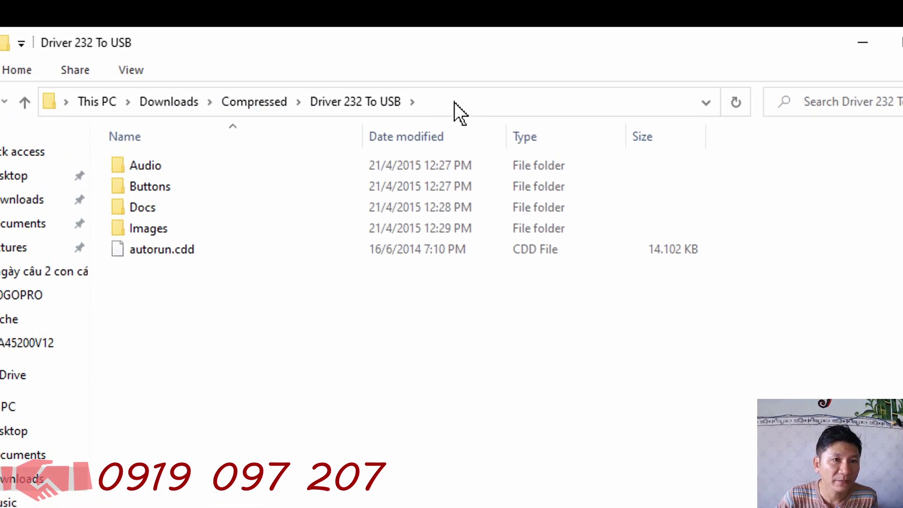
- Copy the full path of the extracted Driver 232 To USB folder and minimize its window
{"action": "left_click", "coordinate": [454, 102]}
{"action": "right_click", "coordinate": [310, 104]}
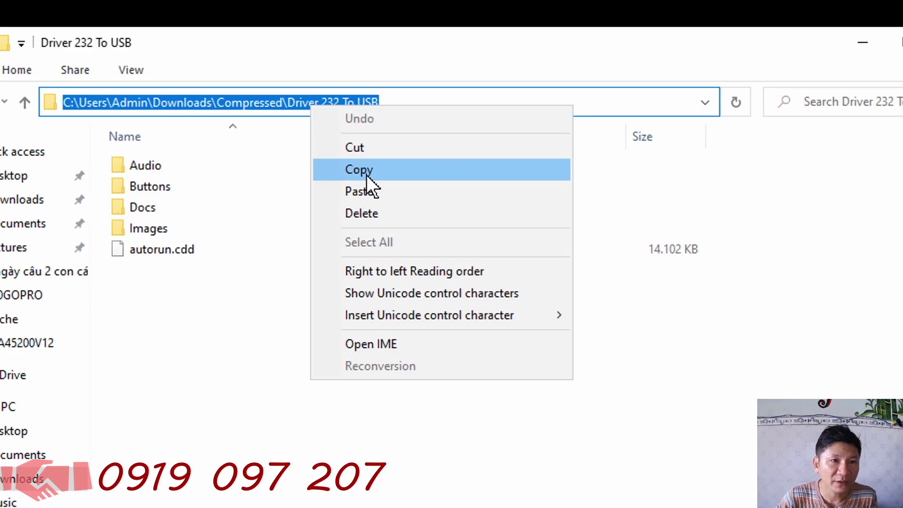
{"action": "left_click", "coordinate": [366, 175]}
{"action": "left_click", "coordinate": [859, 43]}
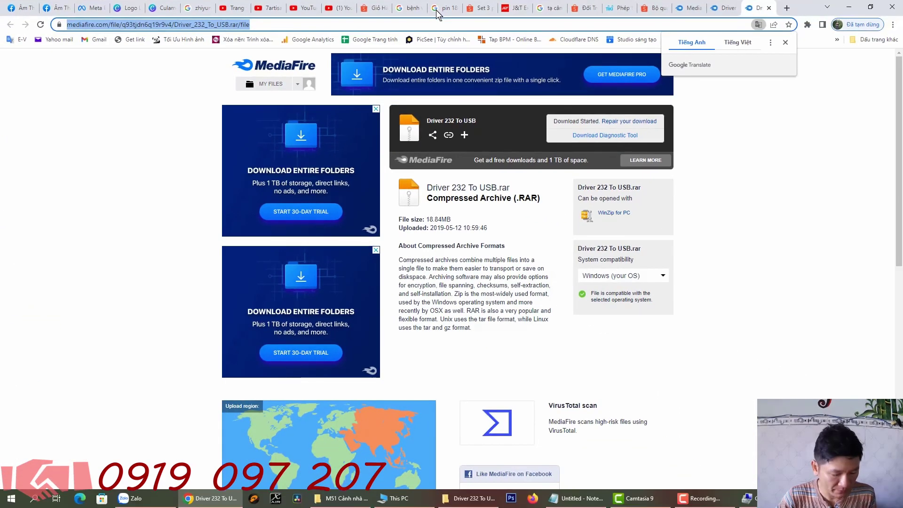
- Switch to Computer Management, uninstall the USB-SERIAL CH340 (COM16) device and scan for hardware changes
{"action": "key", "text": "super+d"}
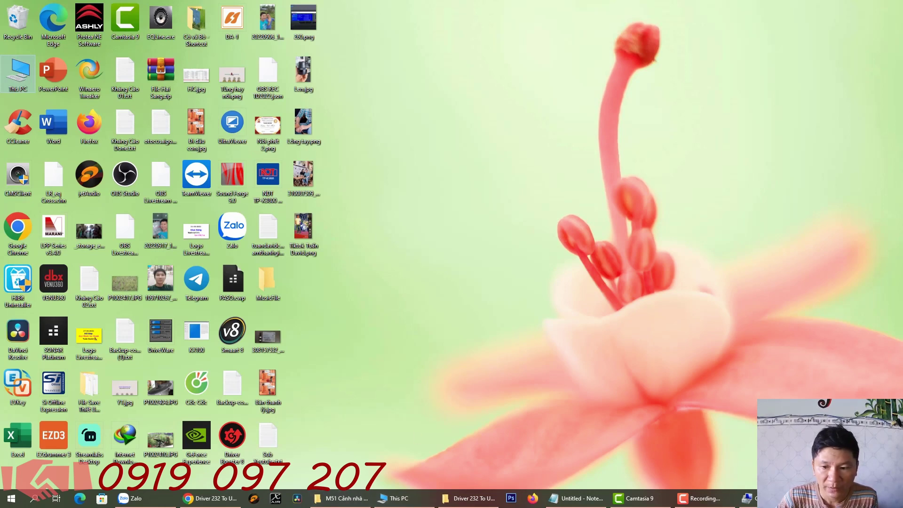
{"action": "left_click", "coordinate": [747, 498]}
{"action": "left_click", "coordinate": [161, 205]}
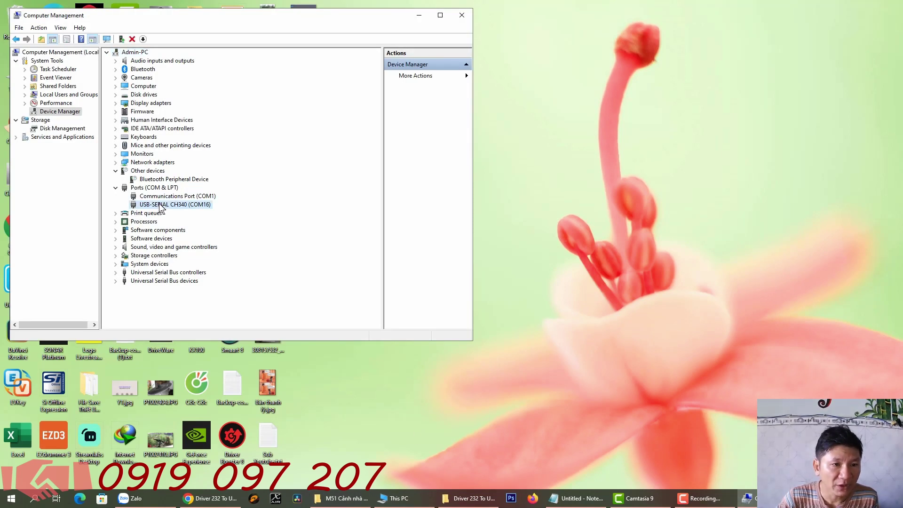
{"action": "right_click", "coordinate": [161, 207]}
{"action": "left_click", "coordinate": [191, 231]}
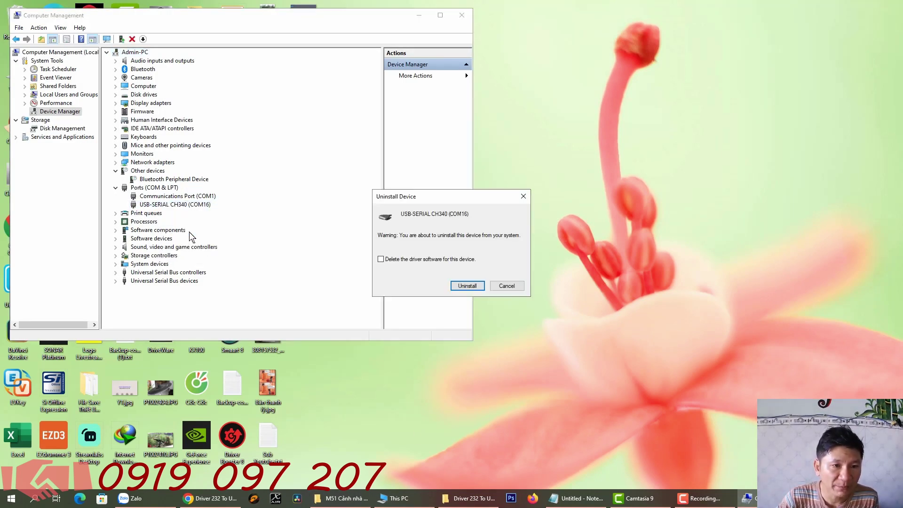
{"action": "left_click", "coordinate": [467, 285]}
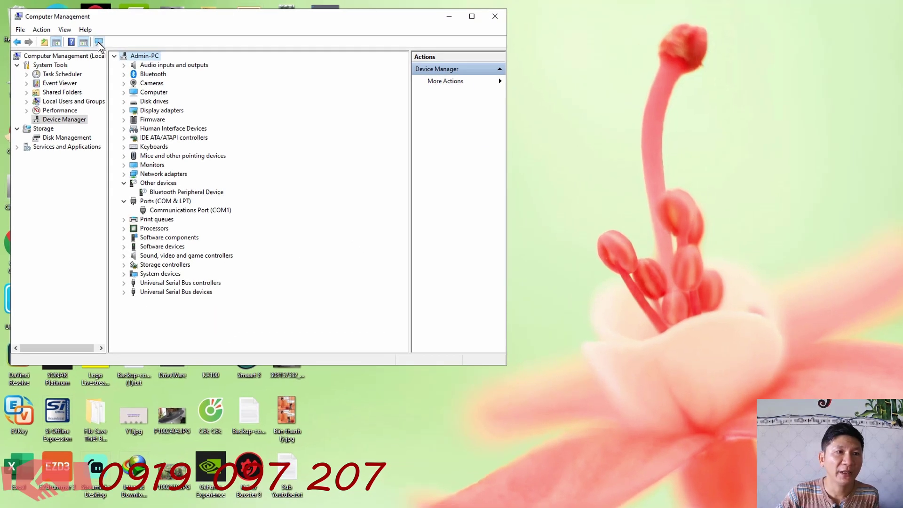
{"action": "left_click", "coordinate": [92, 39]}
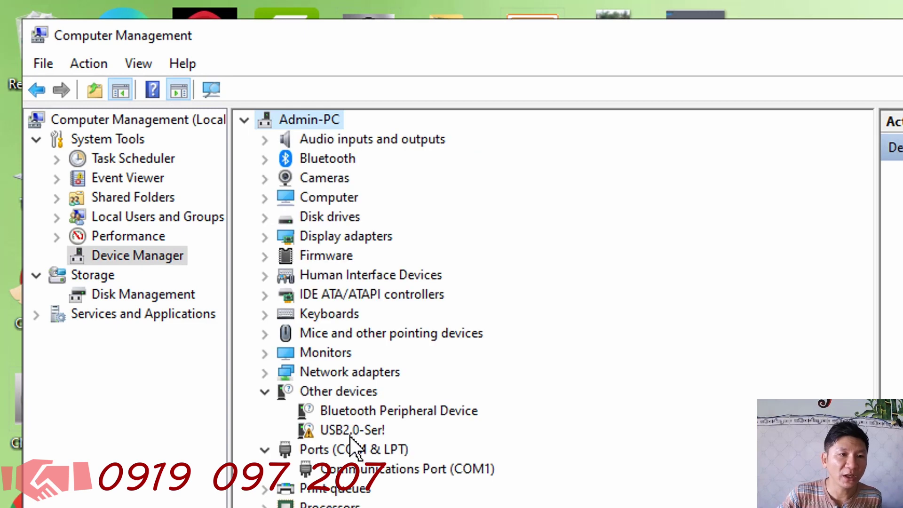
- Start a driver update for the USB2.0-Ser! device under Other devices, choosing to browse the computer for drivers
{"action": "left_click", "coordinate": [354, 431]}
{"action": "right_click", "coordinate": [332, 432]}
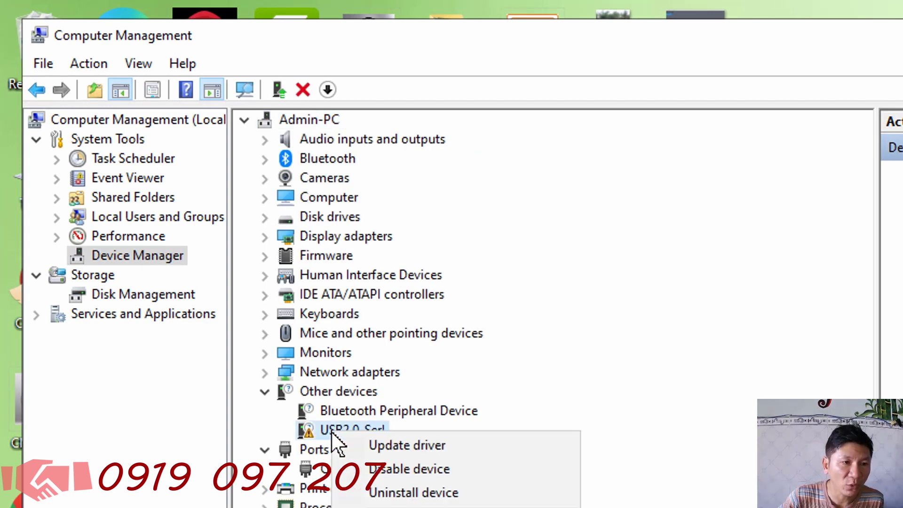
{"action": "left_click", "coordinate": [372, 442]}
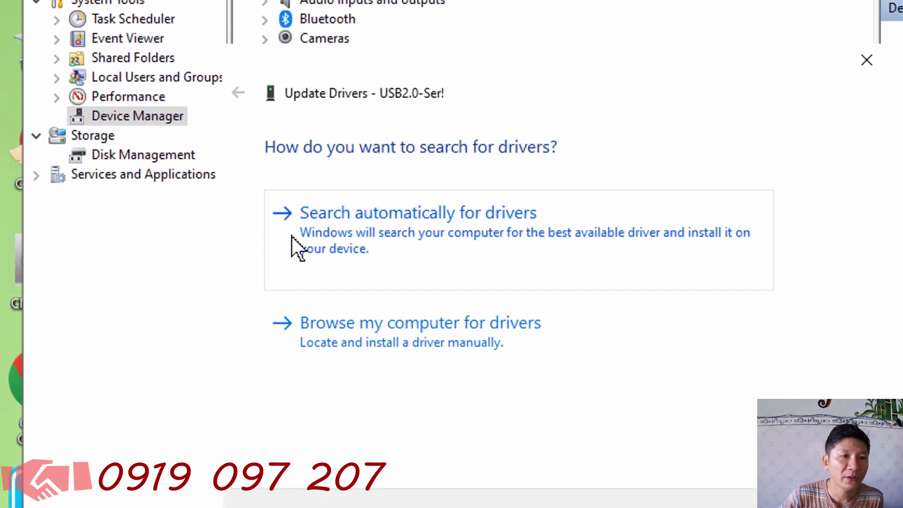
{"action": "left_click", "coordinate": [398, 331]}
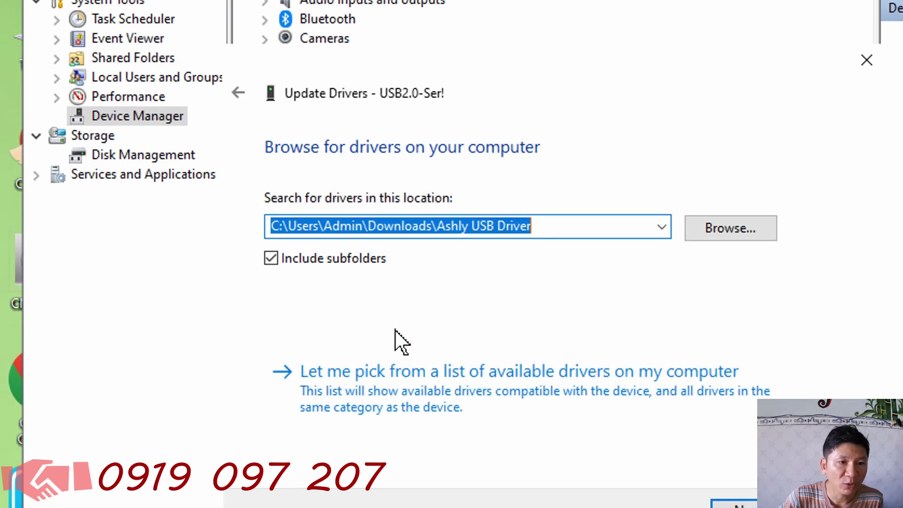
- Set the driver search location to the Driver 232 To USB folder in Downloads\Compressed, run the installation and close the wizard
{"action": "left_click", "coordinate": [732, 230]}
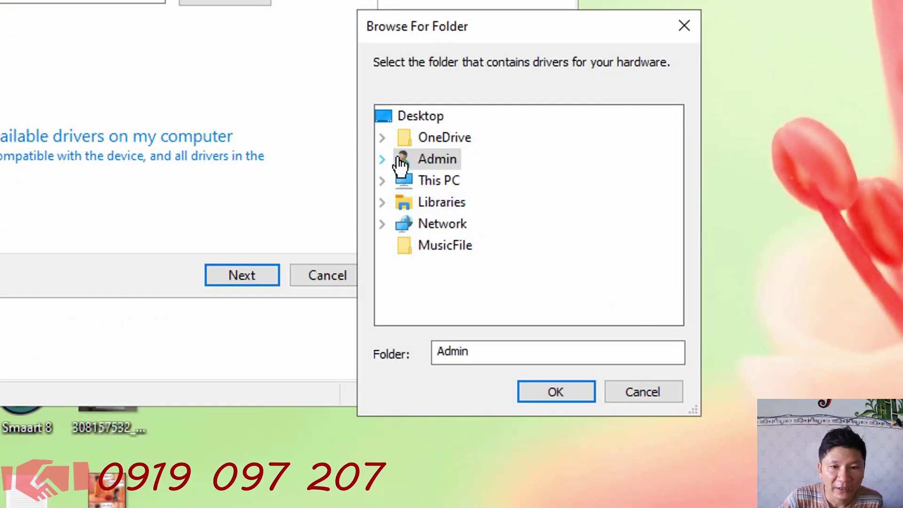
{"action": "left_click", "coordinate": [387, 178]}
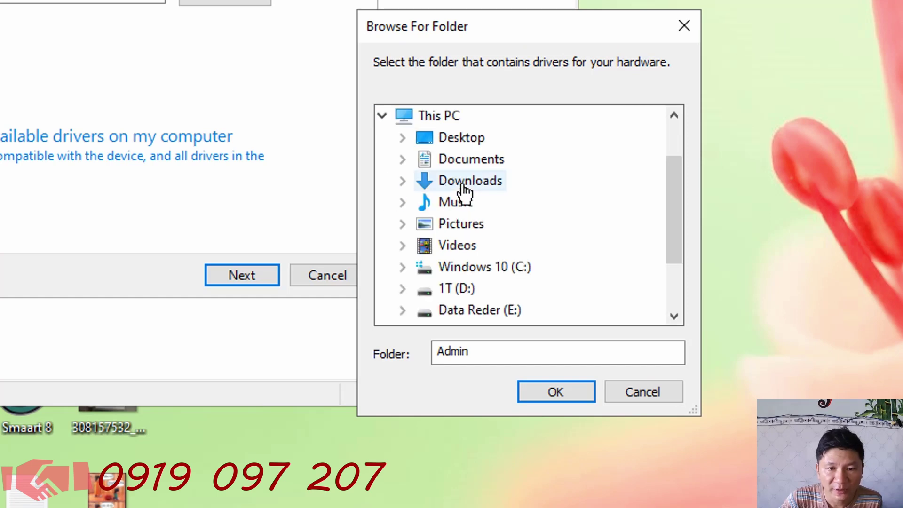
{"action": "double_click", "coordinate": [469, 181]}
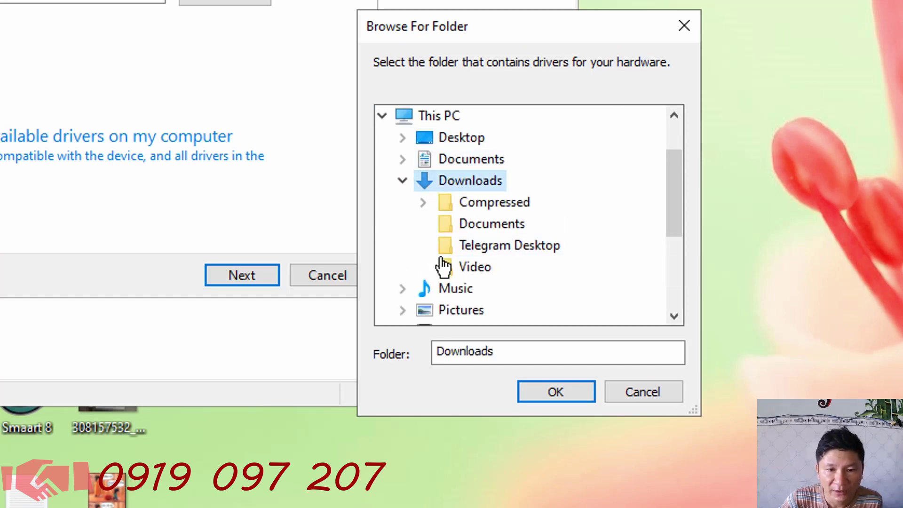
{"action": "double_click", "coordinate": [479, 215]}
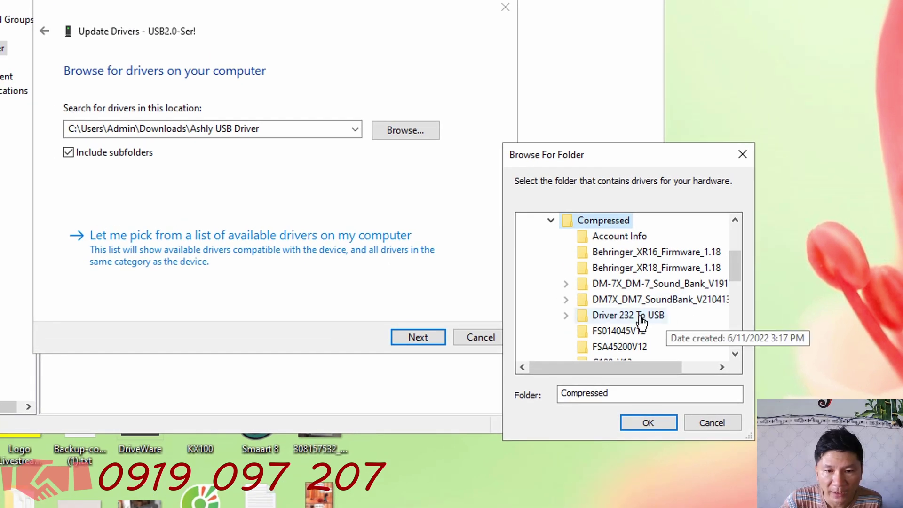
{"action": "double_click", "coordinate": [642, 322]}
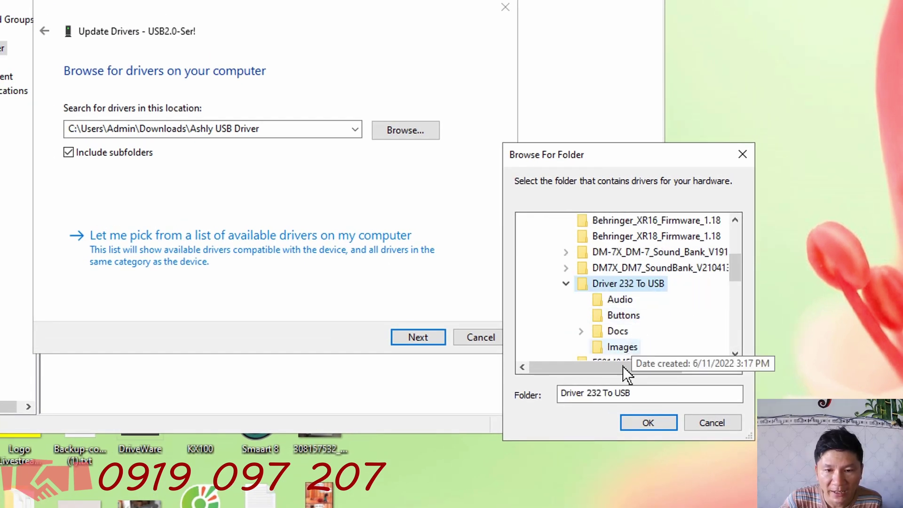
{"action": "left_click", "coordinate": [656, 425]}
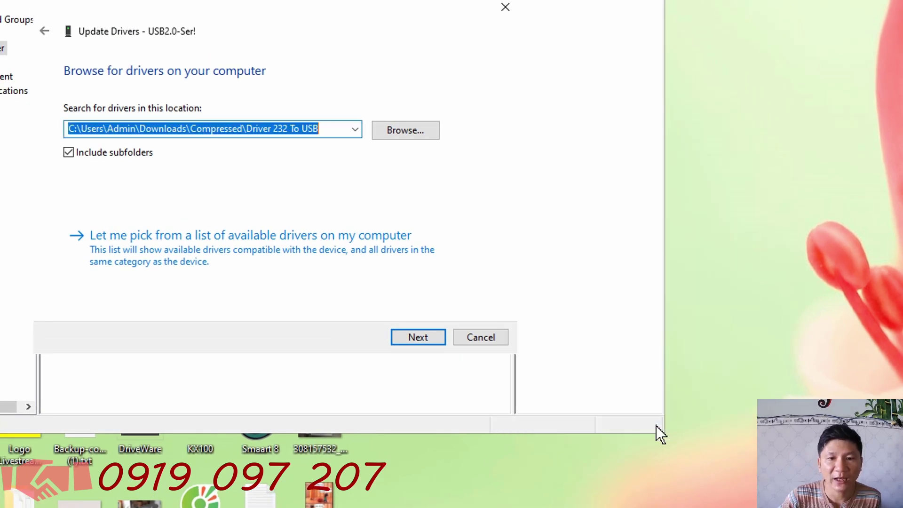
{"action": "left_click", "coordinate": [416, 335]}
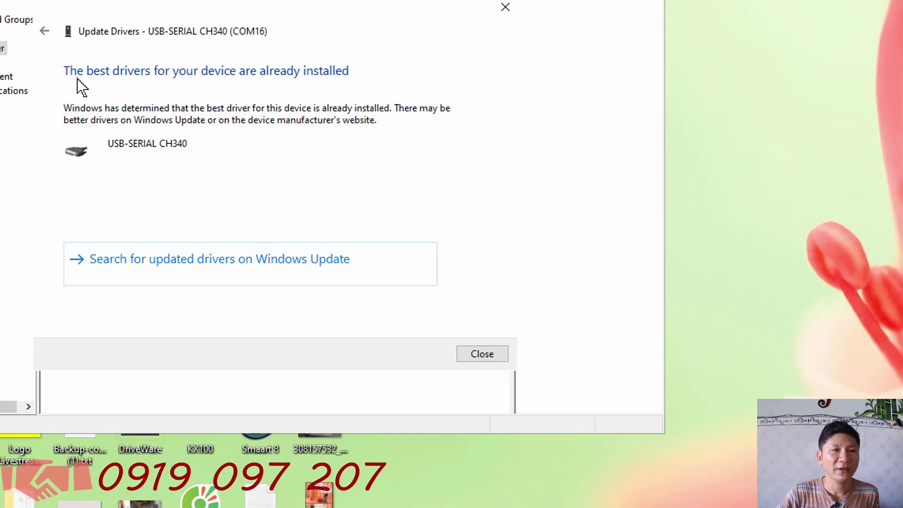
{"action": "left_click", "coordinate": [481, 354]}
- Uninstall the Communications Port (COM1) device and scan for hardware changes
{"action": "right_click", "coordinate": [129, 197]}
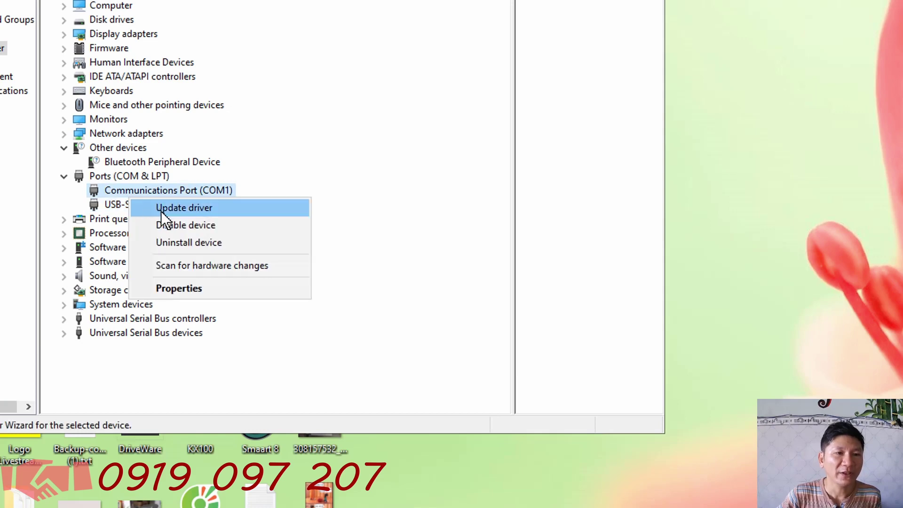
{"action": "left_click", "coordinate": [190, 277]}
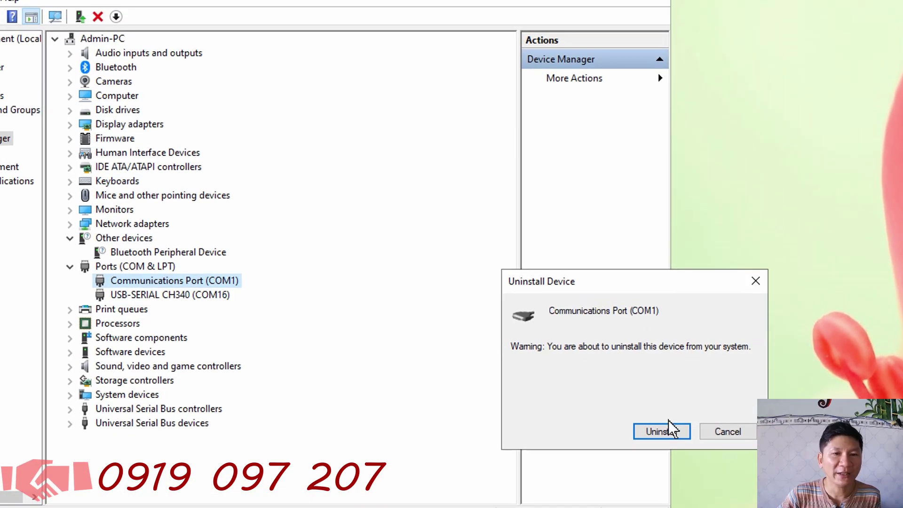
{"action": "left_click", "coordinate": [657, 369]}
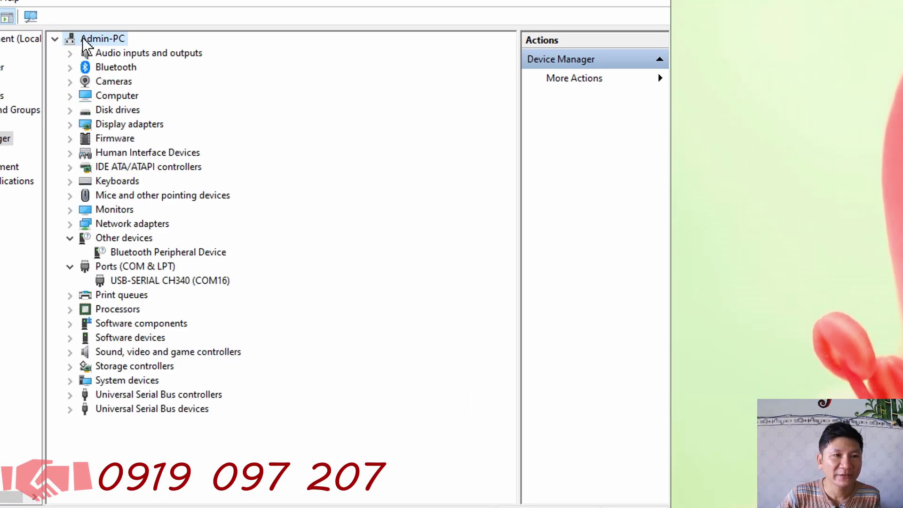
{"action": "left_click", "coordinate": [31, 18]}
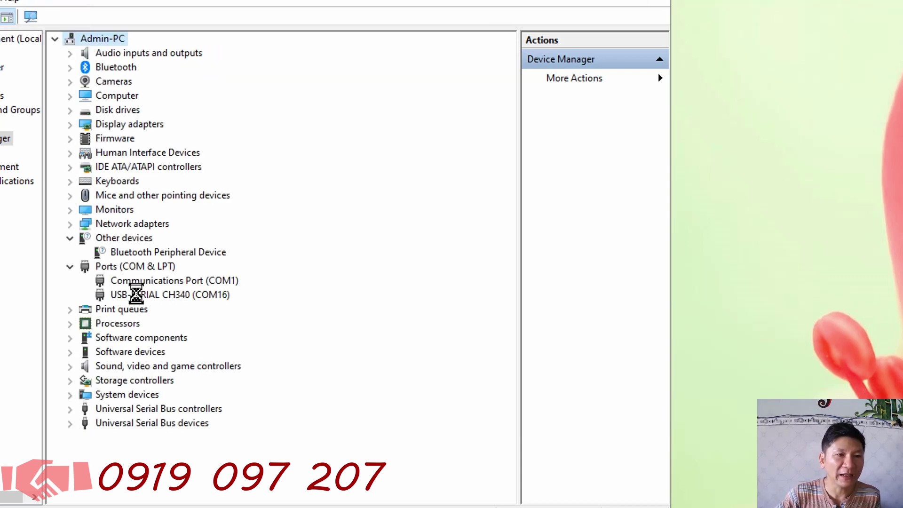
- Uninstall the USB-SERIAL CH340 (COM16) device again and rescan for hardware changes
{"action": "left_click", "coordinate": [136, 295]}
{"action": "right_click", "coordinate": [137, 294]}
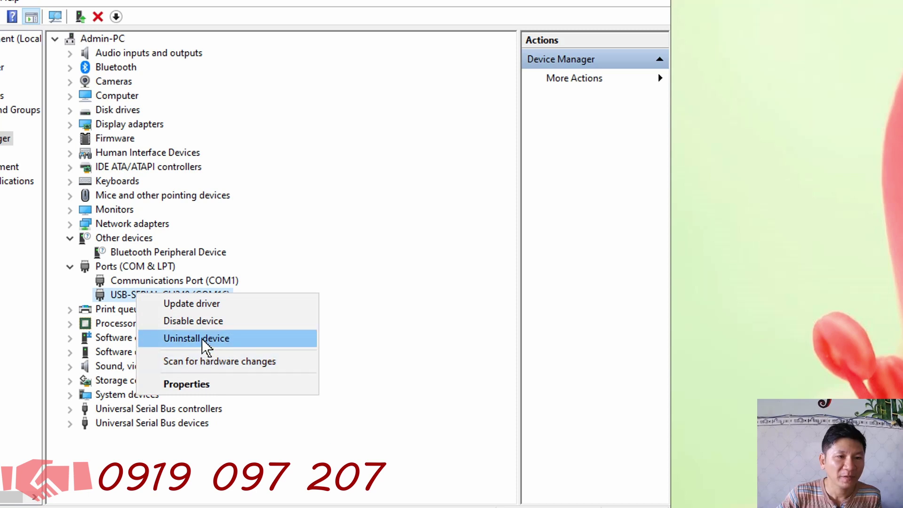
{"action": "left_click", "coordinate": [206, 340]}
{"action": "left_click", "coordinate": [661, 432]}
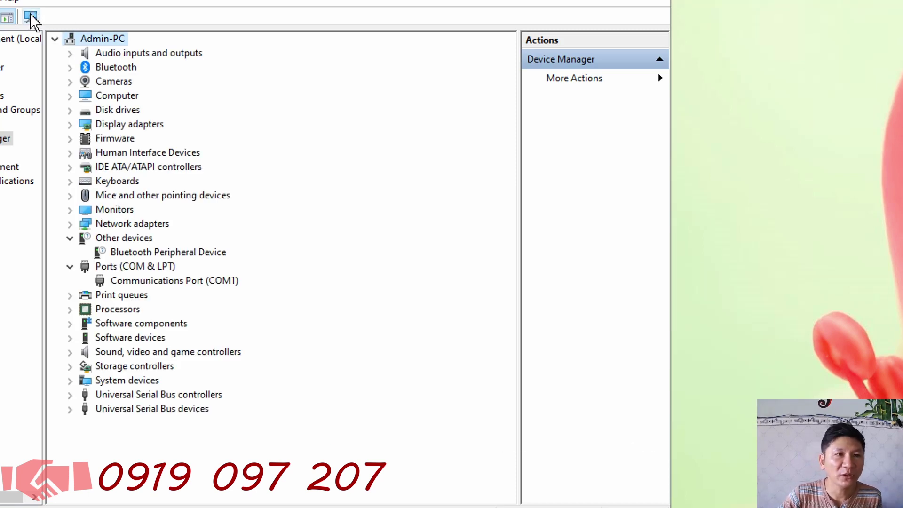
{"action": "left_click", "coordinate": [30, 18]}
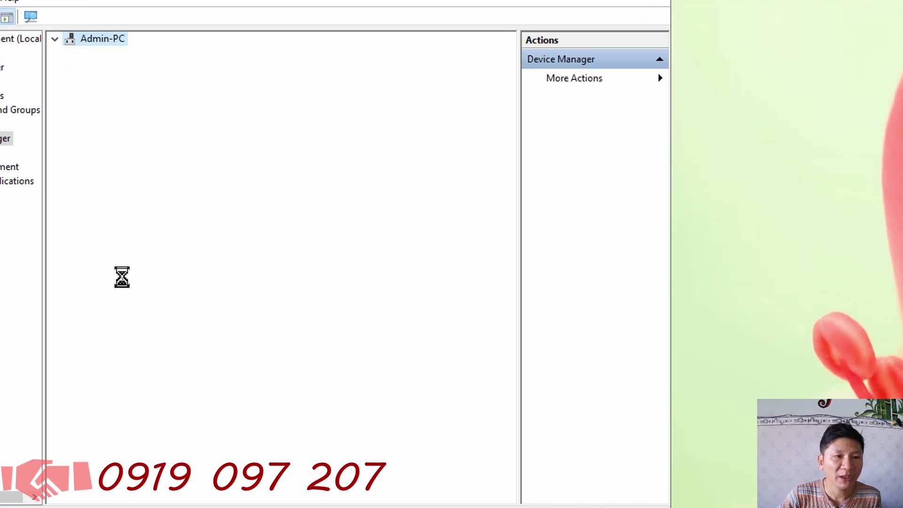
- Update the USB2.0-Ser! driver by browsing the computer, using the already set Driver 232 To USB location, and close the wizard
{"action": "left_click", "coordinate": [128, 265]}
{"action": "right_click", "coordinate": [126, 267]}
{"action": "left_click", "coordinate": [186, 278]}
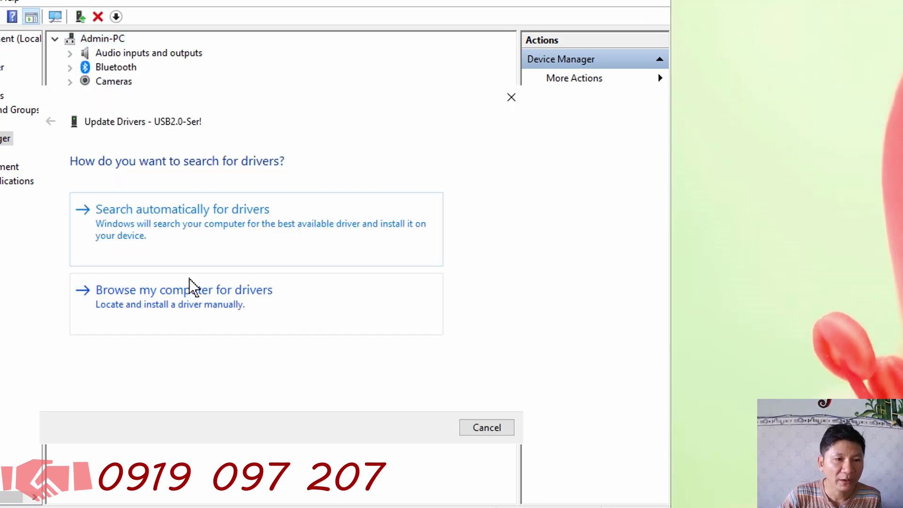
{"action": "left_click", "coordinate": [240, 289]}
{"action": "left_click", "coordinate": [429, 428]}
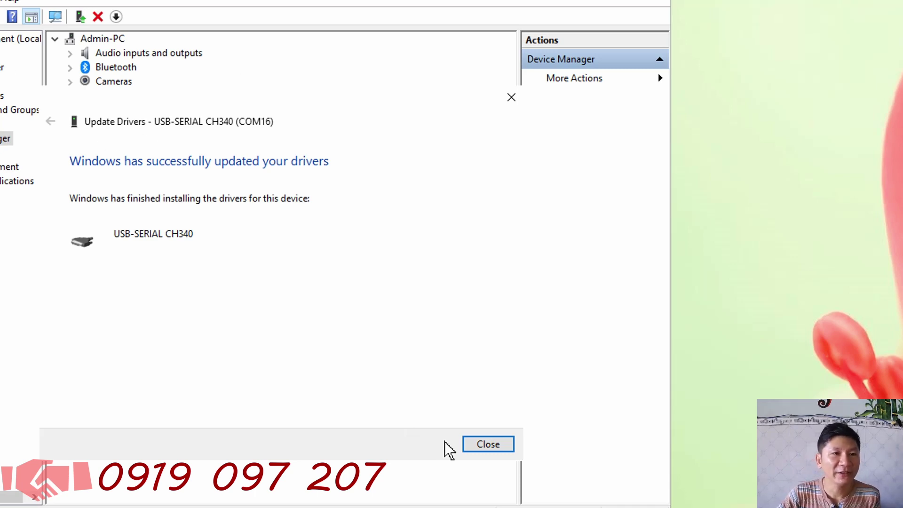
{"action": "left_click", "coordinate": [481, 444]}
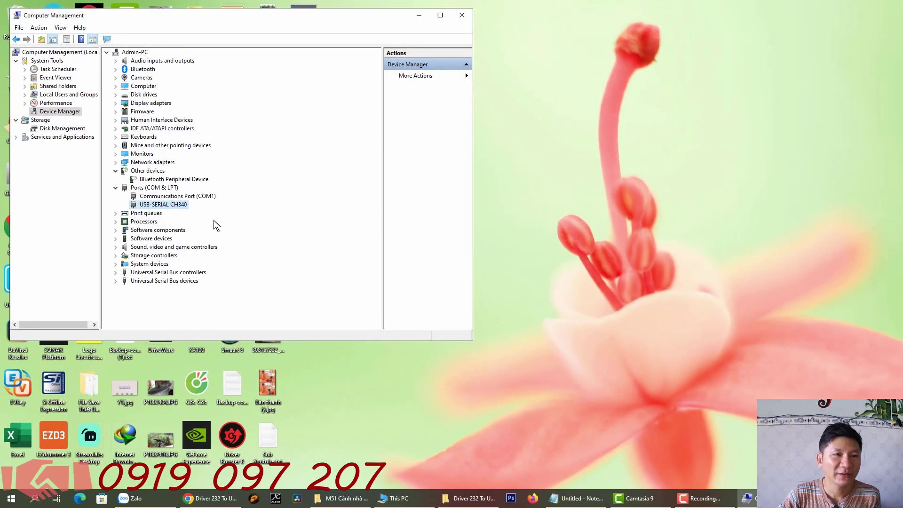